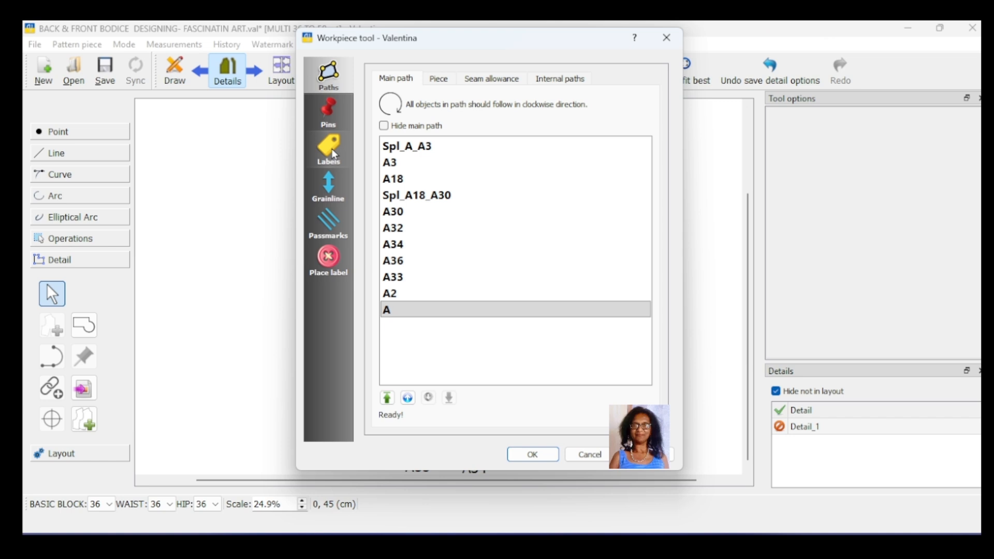
- Add a text line reading "BACK BODICE" to the back bodice piece's label template
left_click(334, 154)
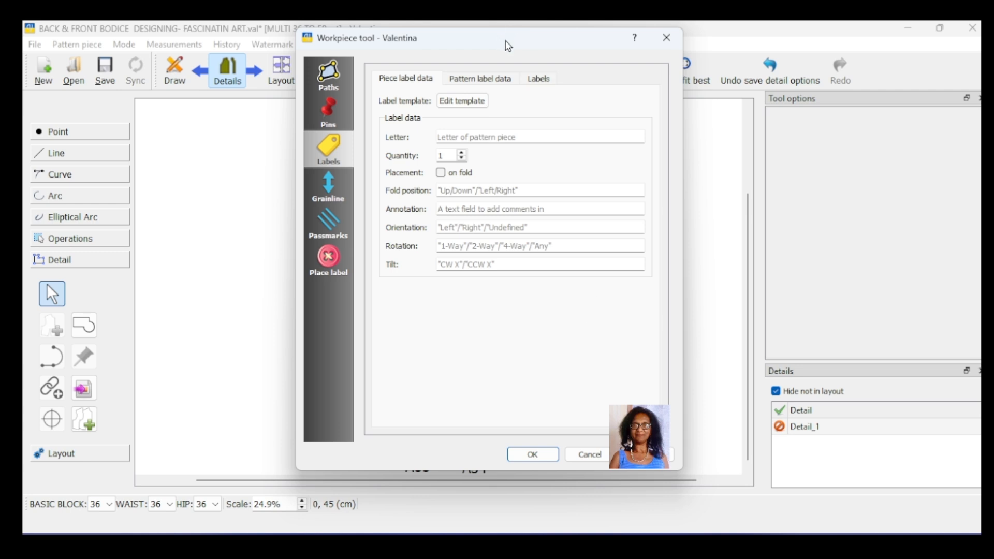
left_click_drag(507, 45, 769, 54)
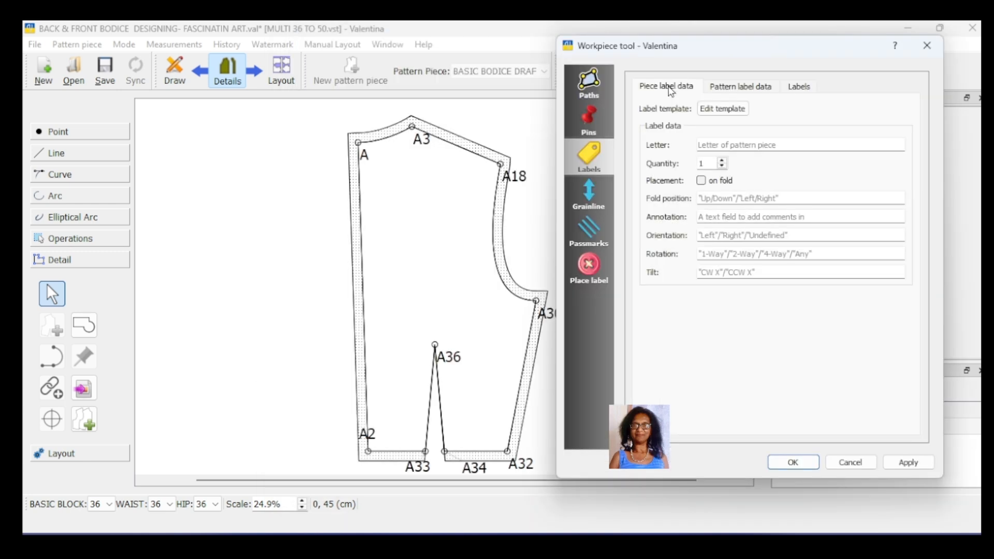
left_click(718, 109)
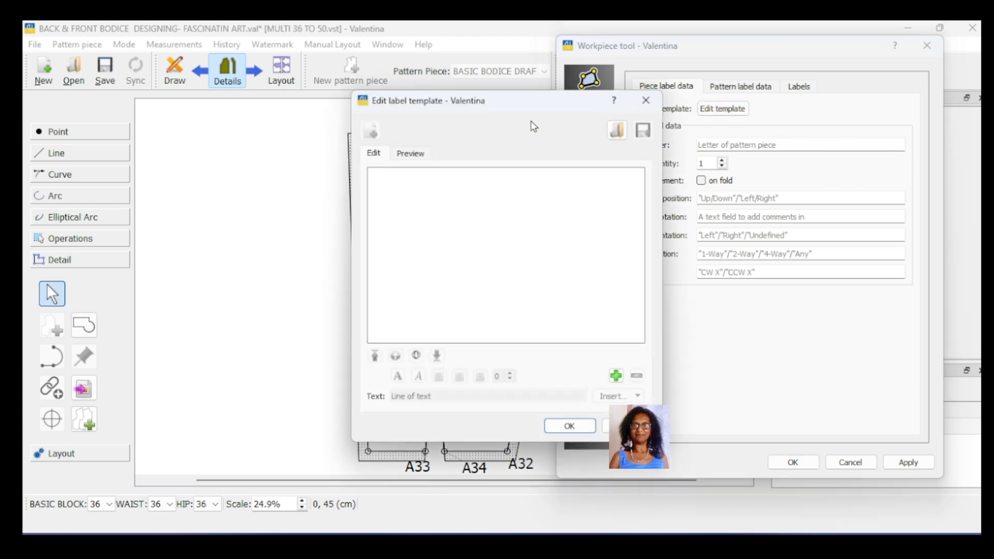
left_click_drag(505, 101, 750, 79)
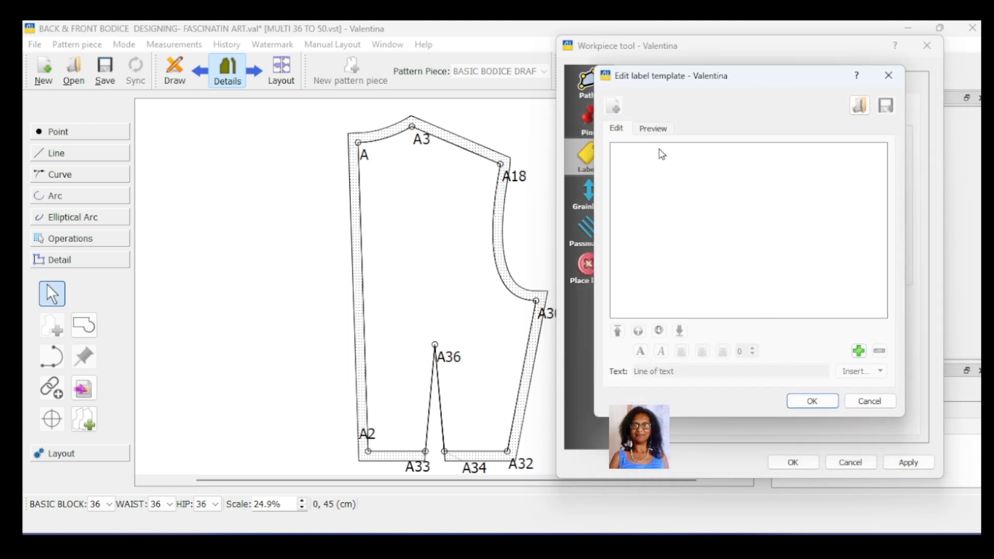
left_click(859, 352)
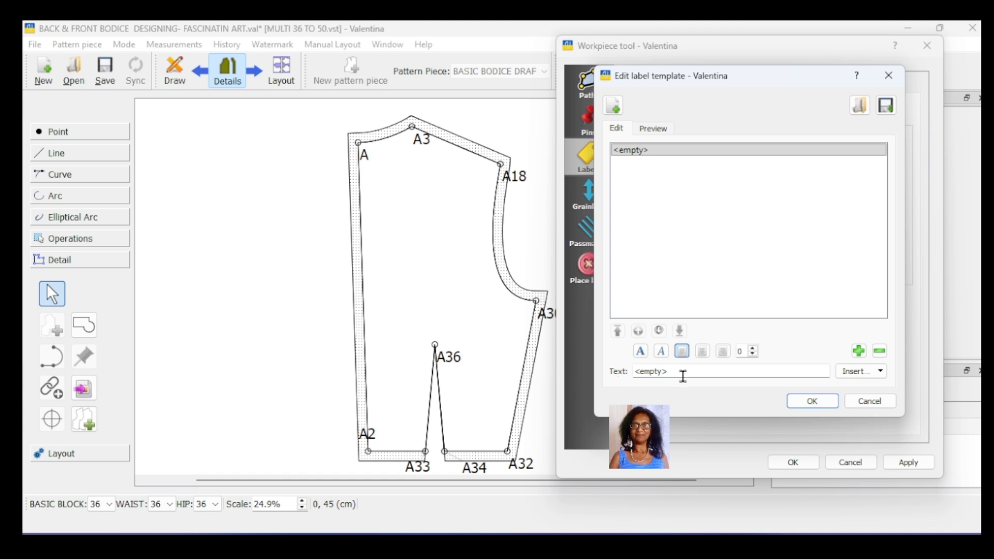
left_click_drag(635, 371, 668, 371)
type("b")
key("BackSpace")
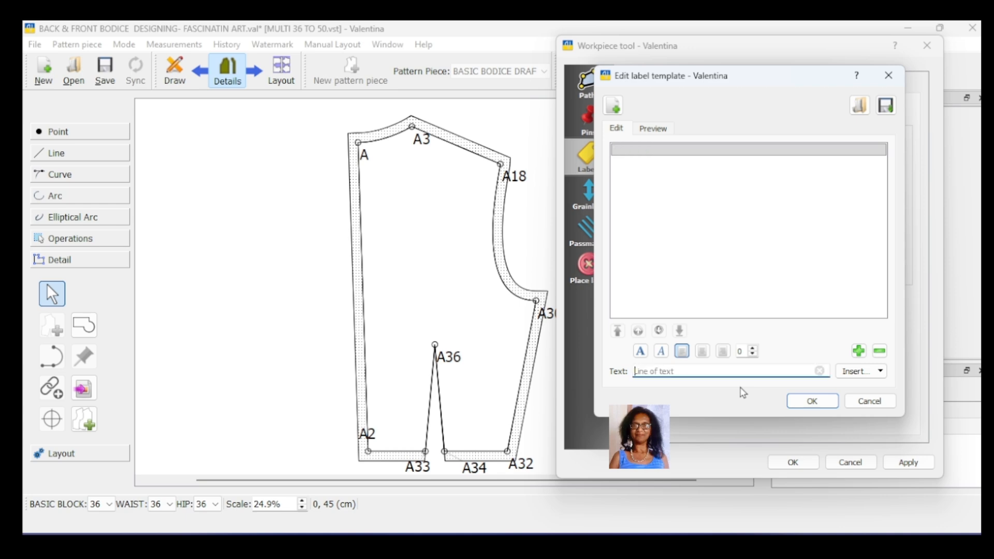
type("BACK BODICE")
left_click(811, 402)
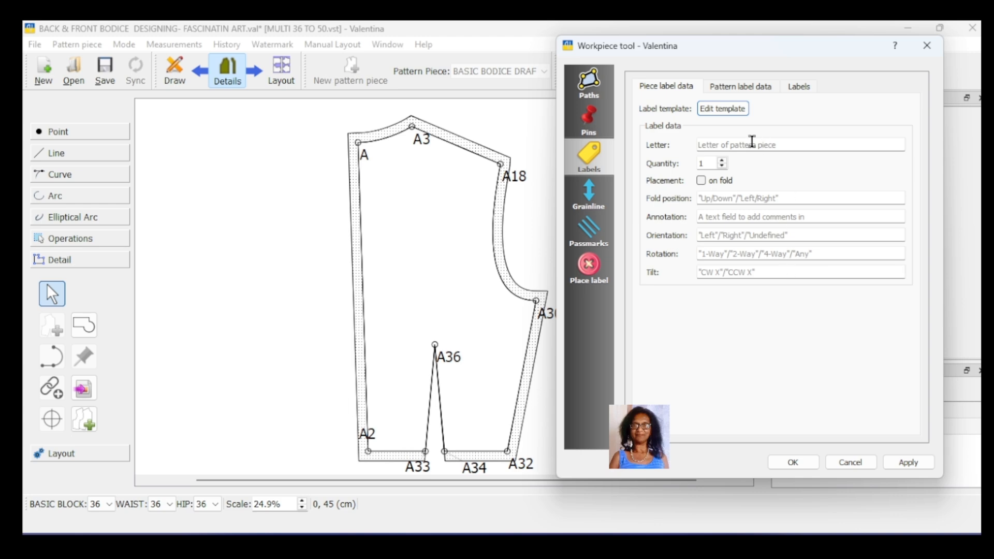
- Format the "BACK BODICE" line of the piece label template as bold and italic, and increase its font size
left_click(712, 109)
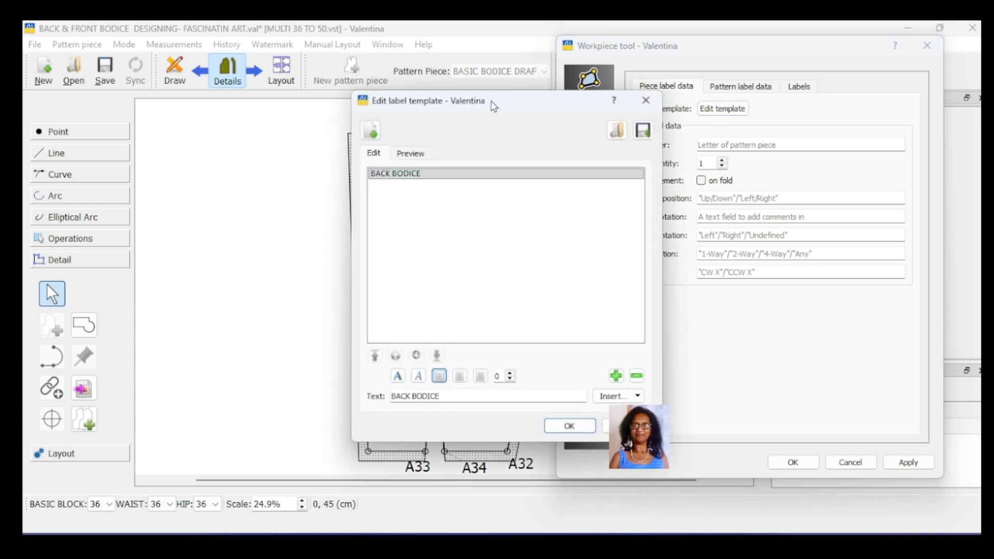
left_click_drag(493, 104, 748, 137)
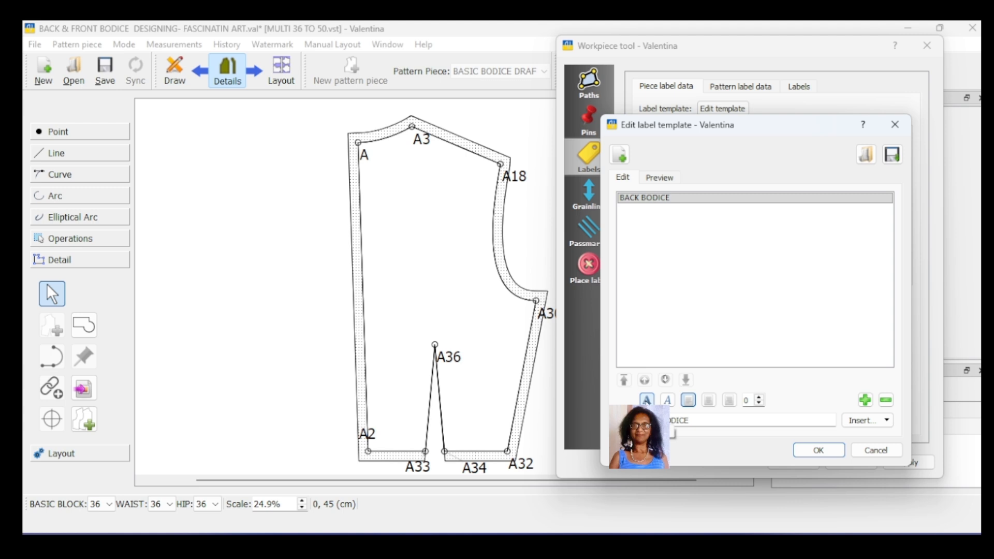
left_click(647, 400)
left_click(668, 401)
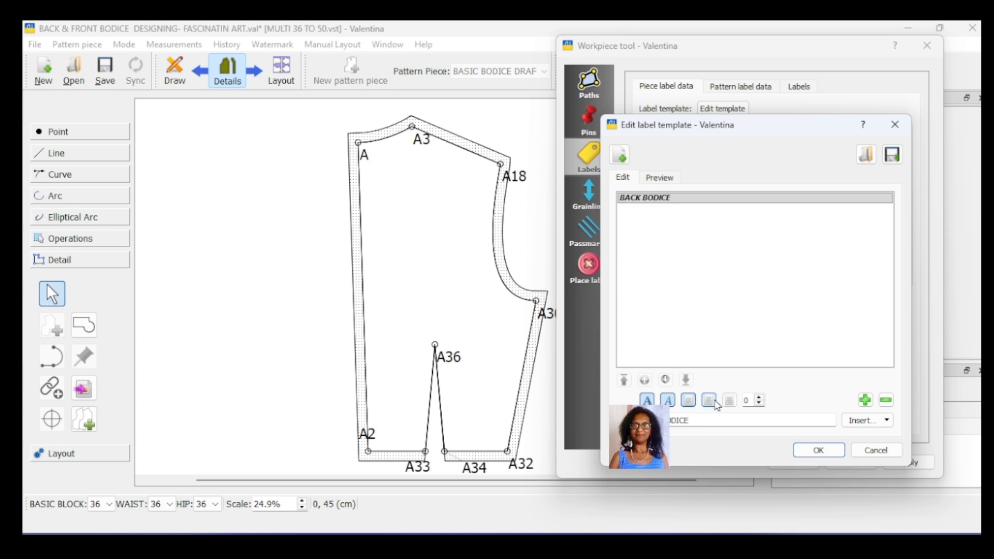
left_click(760, 397)
left_click(759, 399)
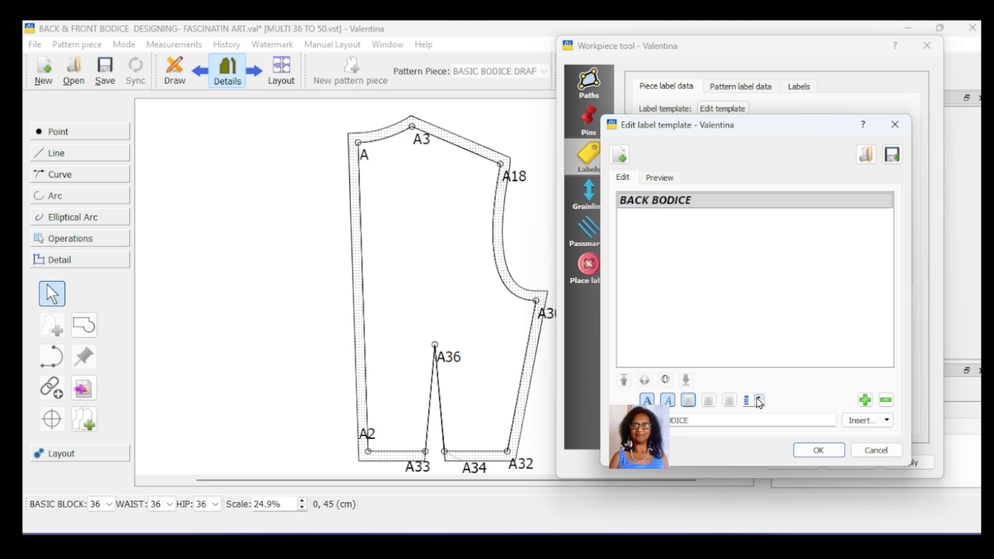
left_click(760, 399)
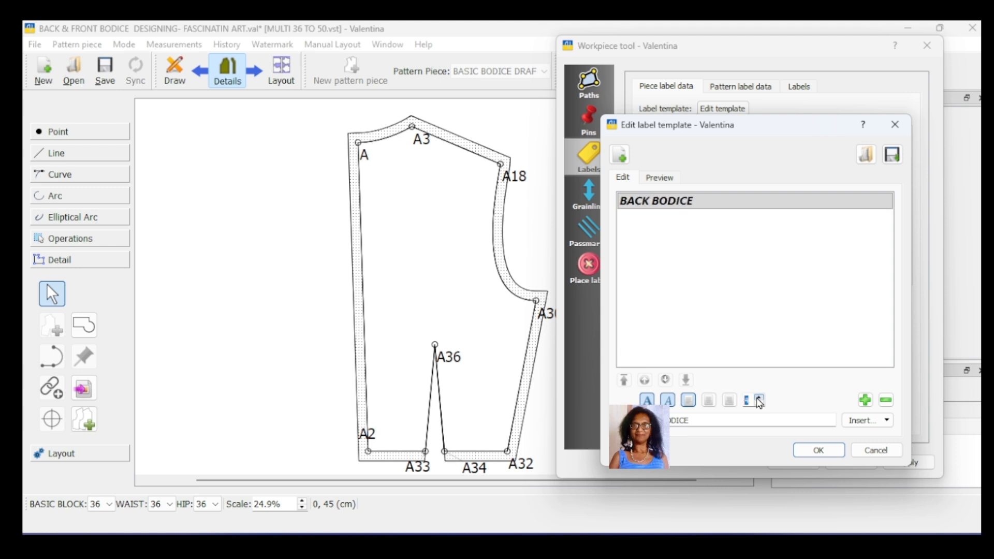
left_click(759, 399)
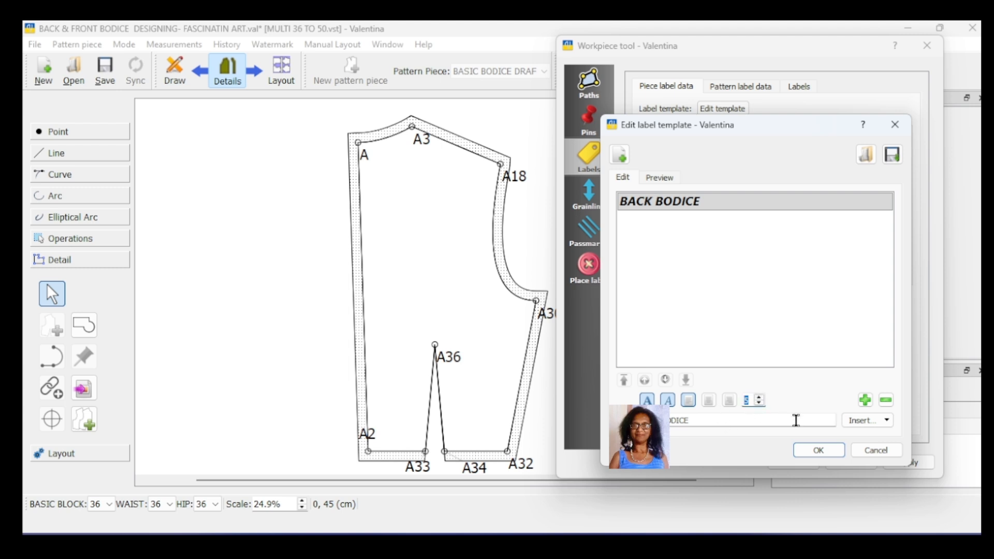
left_click(821, 450)
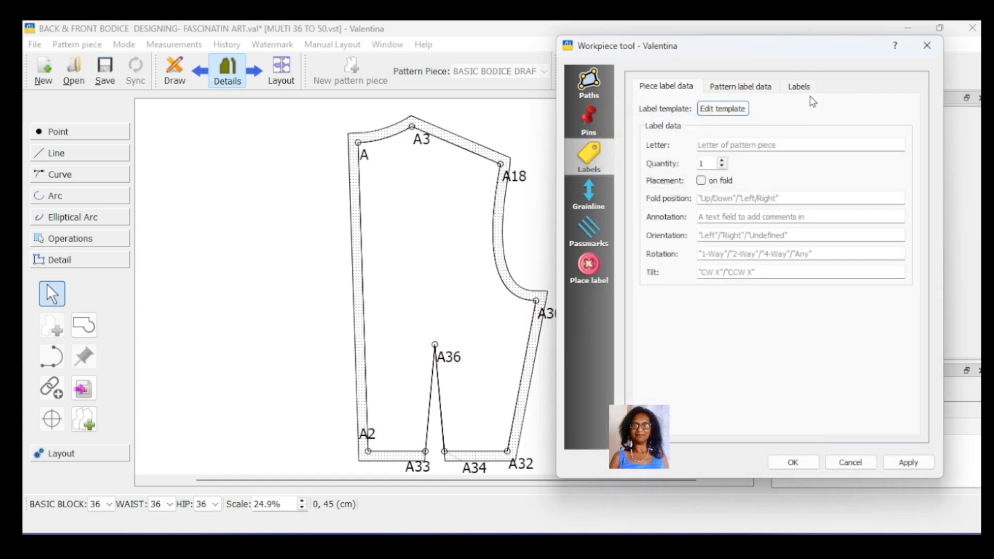
- Make the piece label visible with a height of 5 cm and apply it to the back bodice
left_click(800, 87)
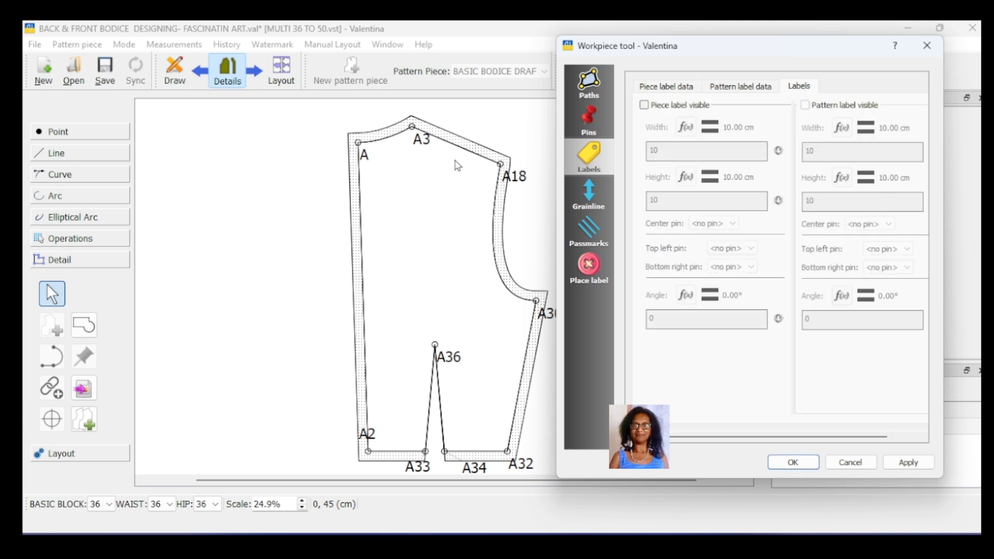
left_click(644, 105)
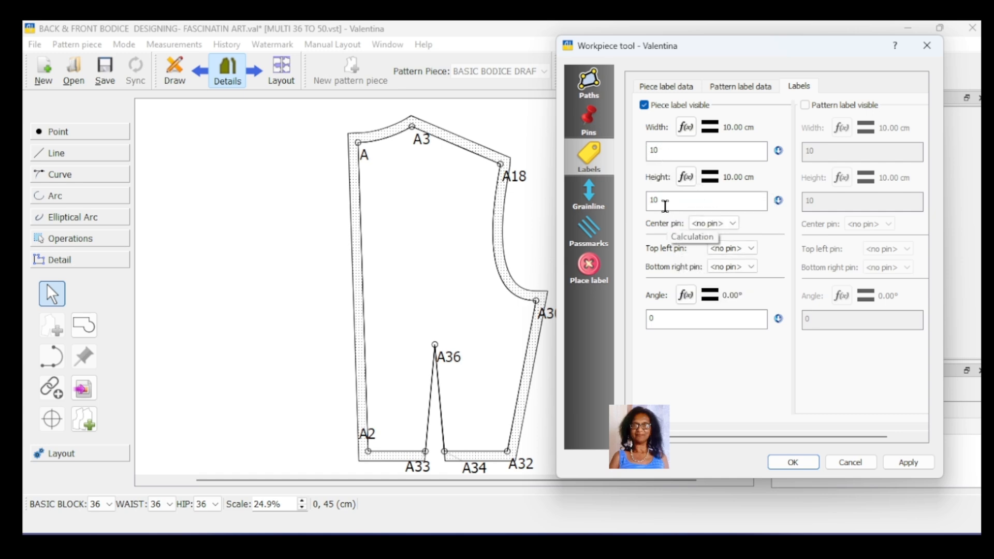
left_click_drag(664, 205, 641, 199)
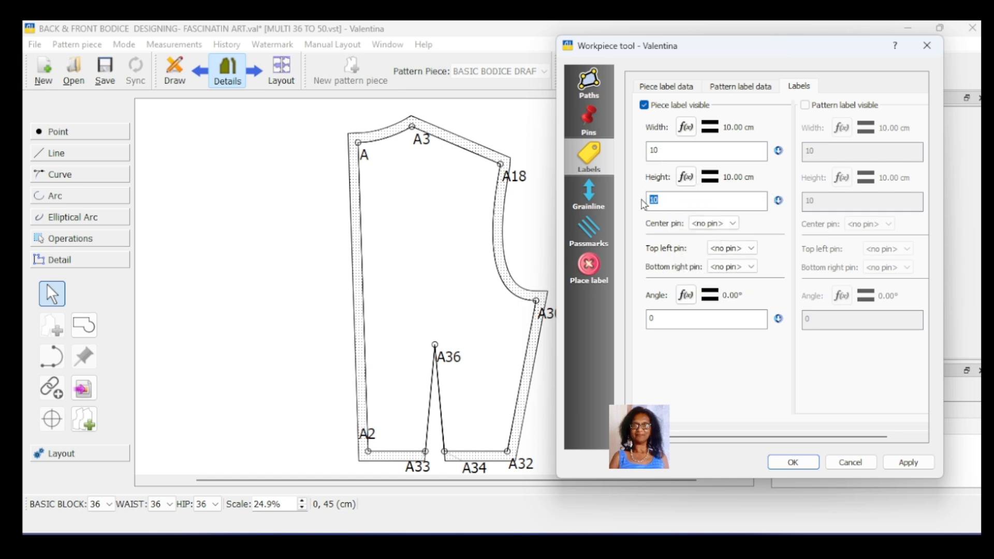
type("5")
left_click(905, 465)
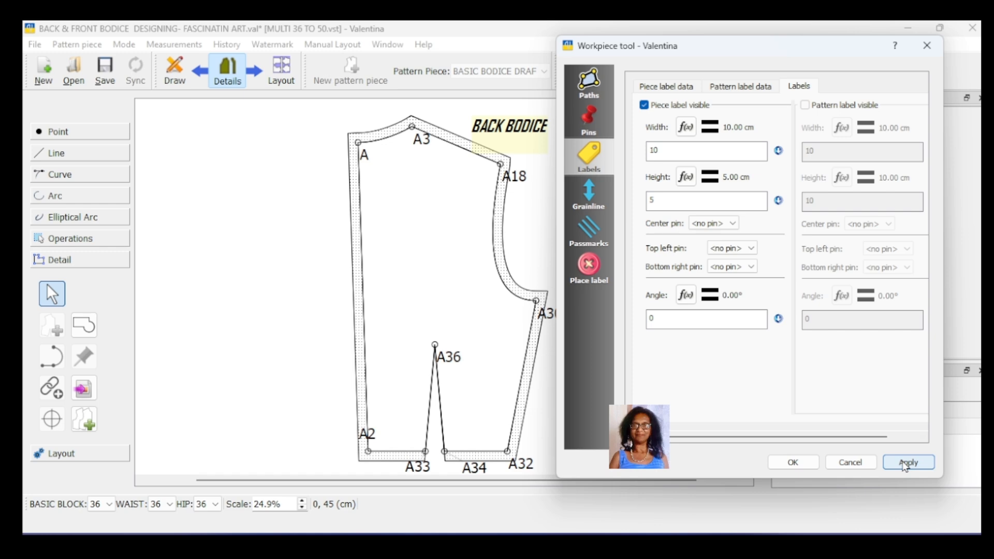
left_click(792, 463)
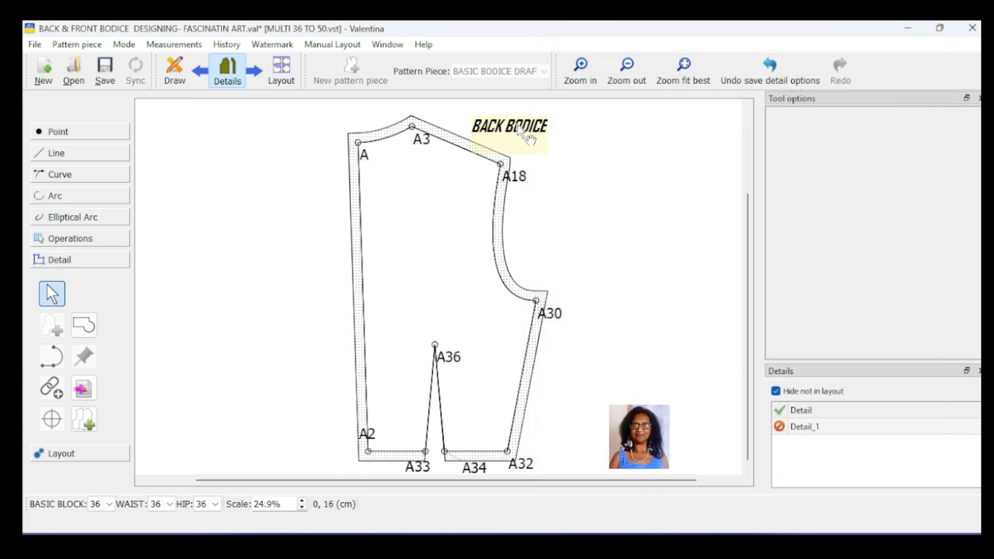
- Move the BACK BODICE label inside the piece, level with the armhole, and resize it to a wider, flatter box
left_click_drag(518, 125, 436, 250)
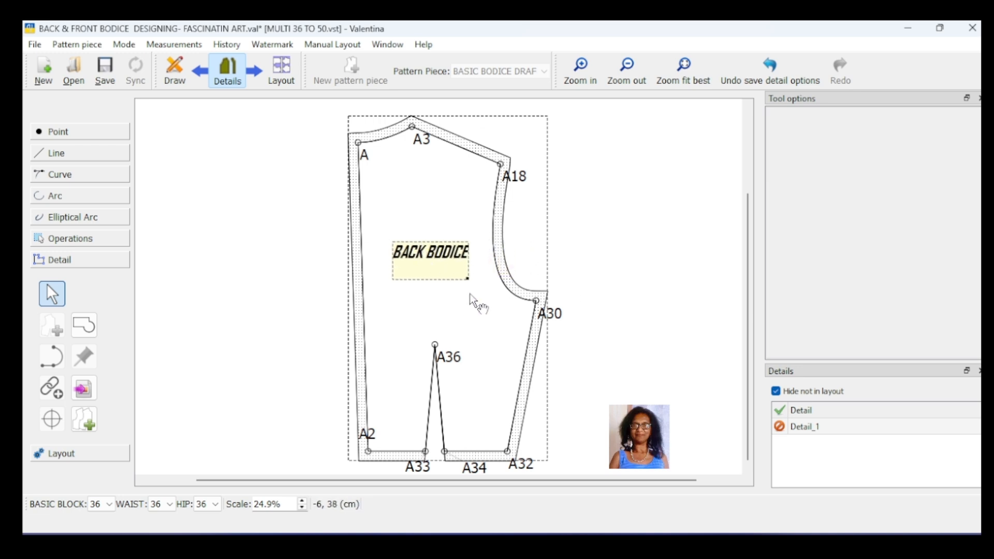
left_click_drag(444, 249, 443, 239)
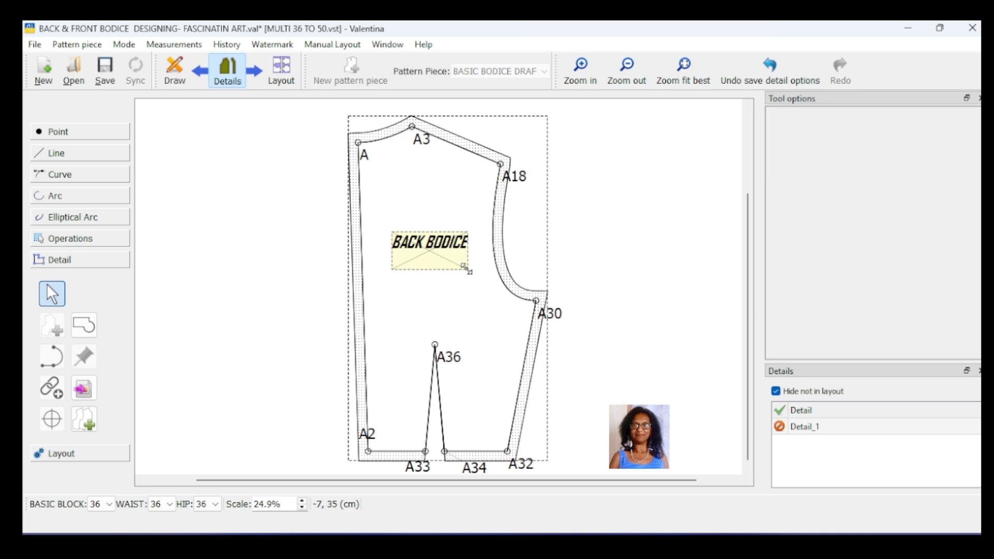
left_click_drag(467, 269, 451, 247)
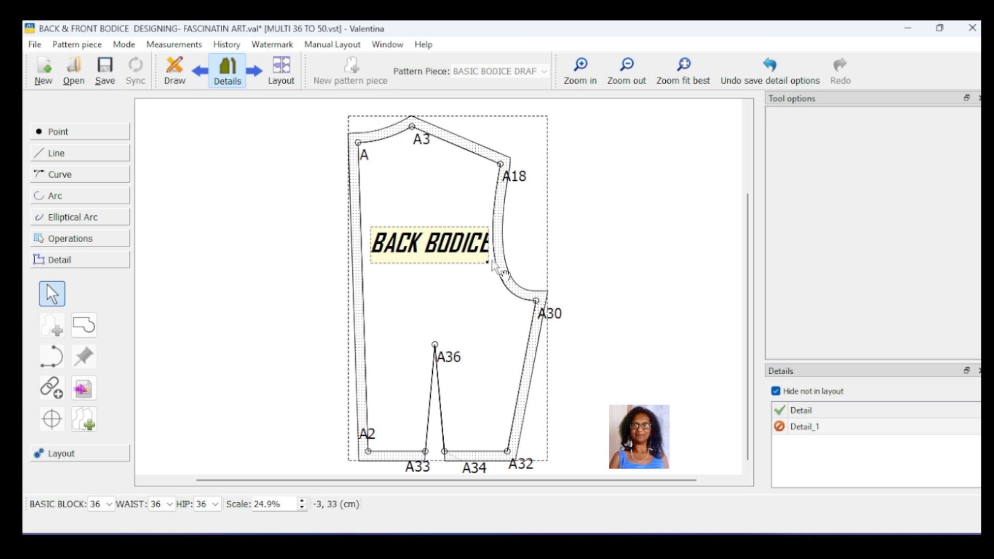
left_click_drag(486, 263, 476, 255)
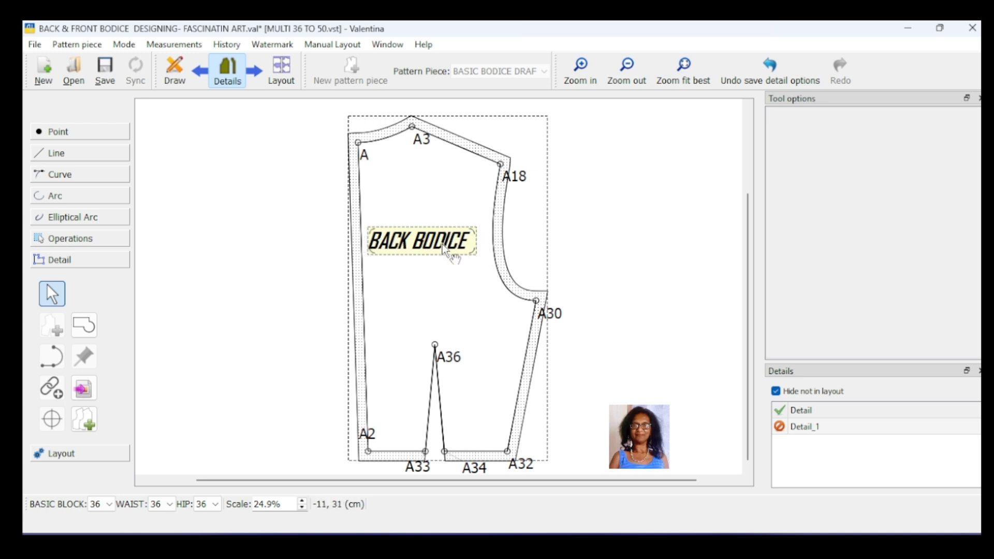
mouse_move(473, 251)
left_mouse_down()
mouse_move(433, 276)
mouse_move(450, 277)
mouse_move(465, 258)
mouse_move(475, 220)
mouse_move(472, 270)
mouse_move(479, 253)
left_mouse_up()
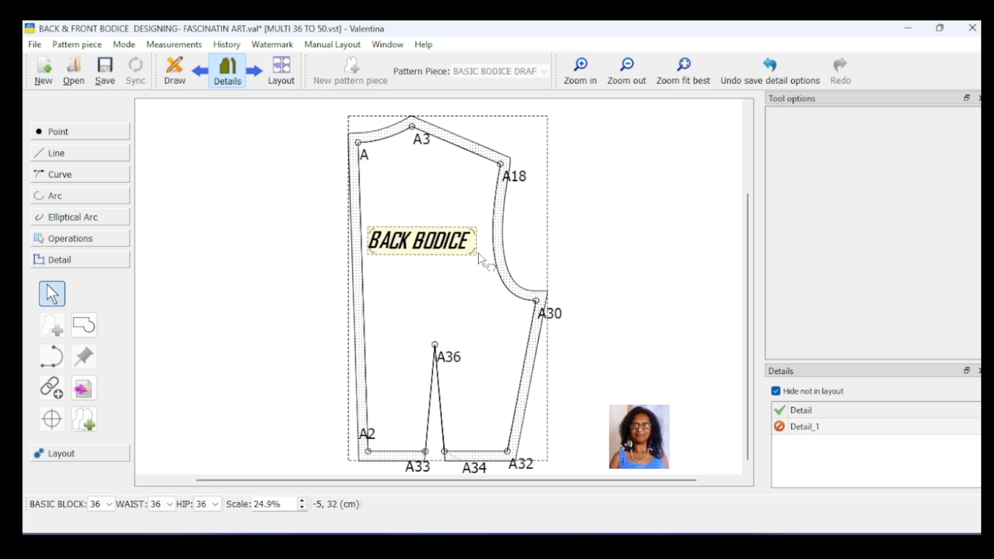
left_click(439, 244)
left_click(573, 293)
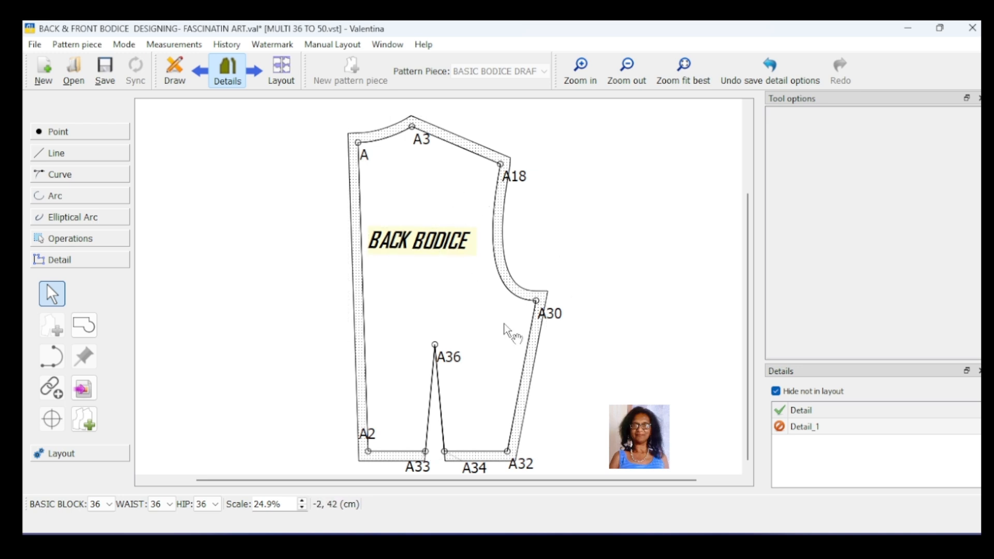
- Make the grainline visible on the back bodice piece
right_click(528, 337)
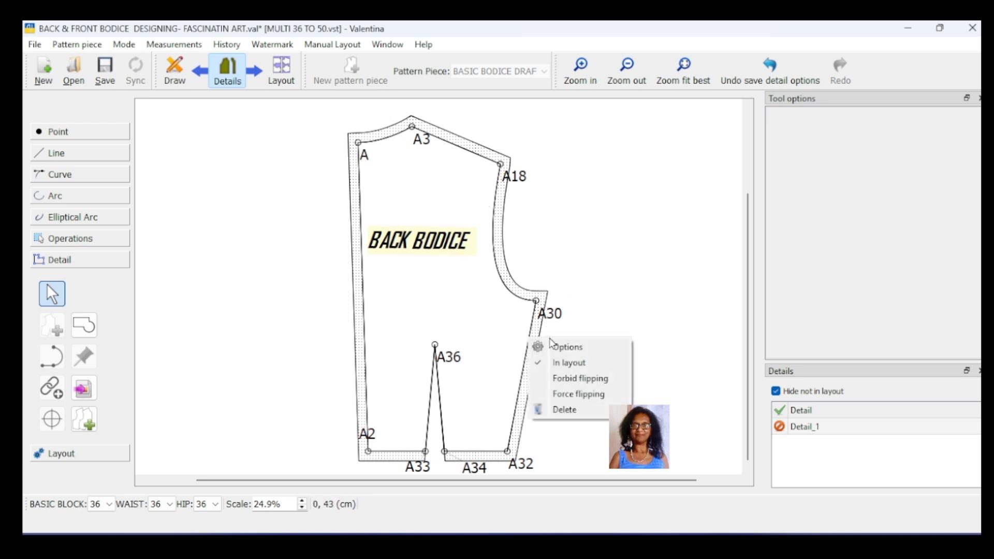
left_click(570, 344)
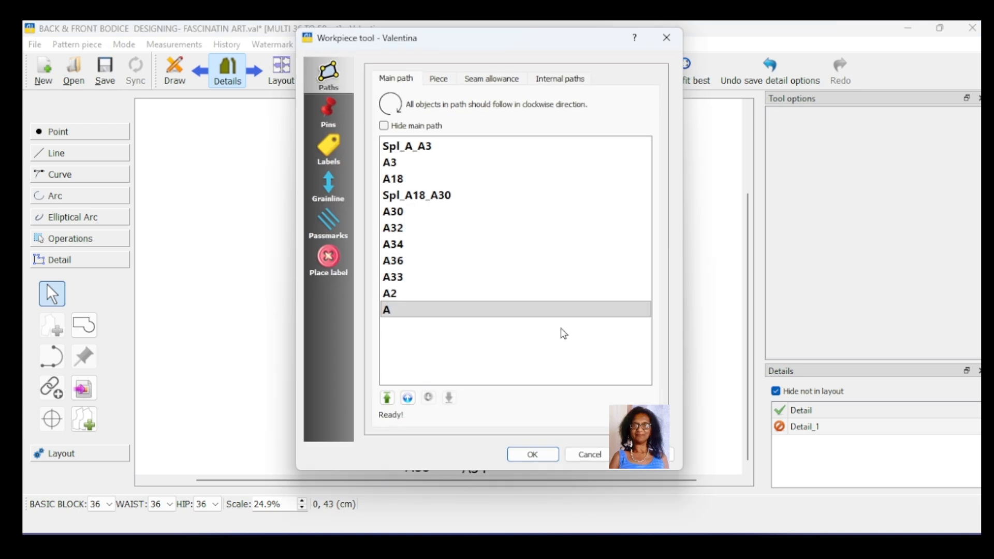
left_click(328, 189)
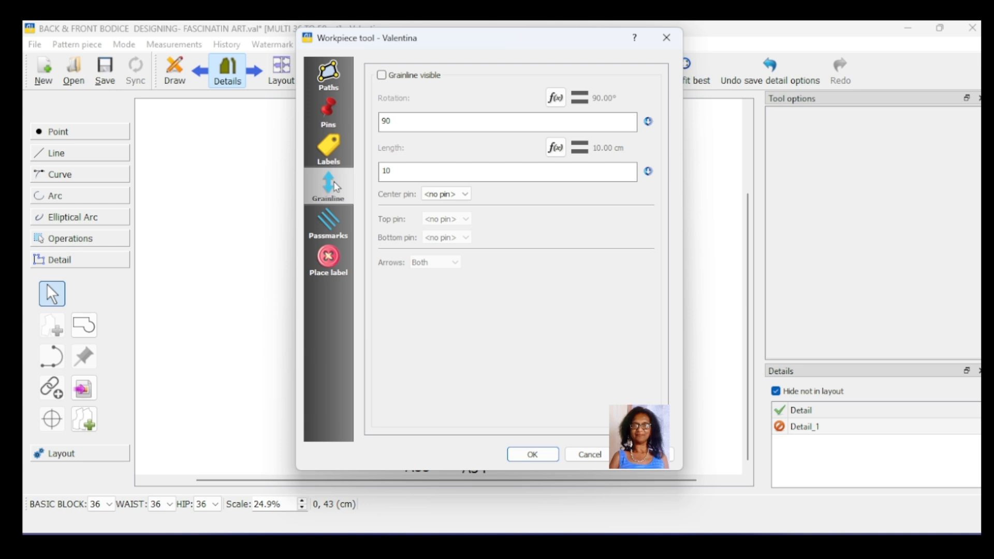
left_click(382, 76)
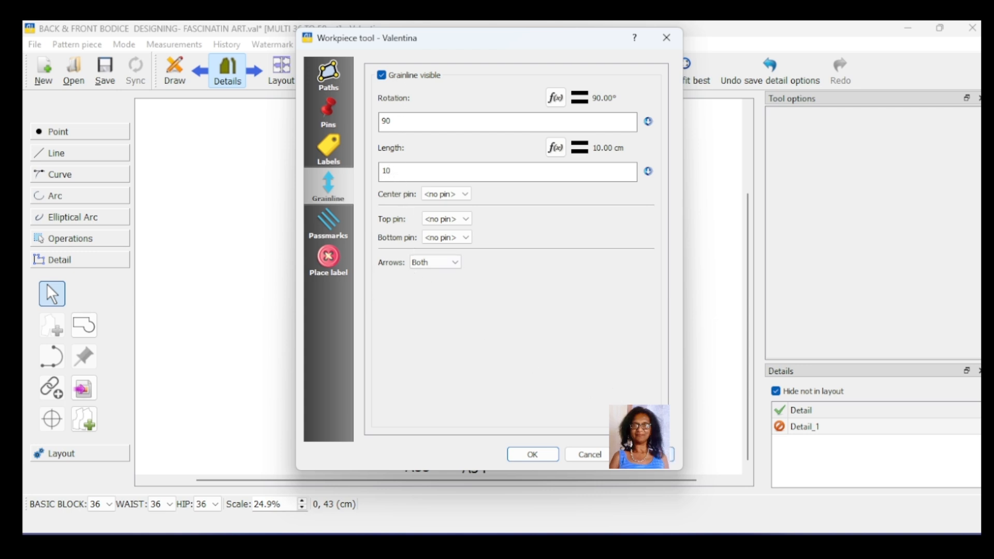
left_click(541, 455)
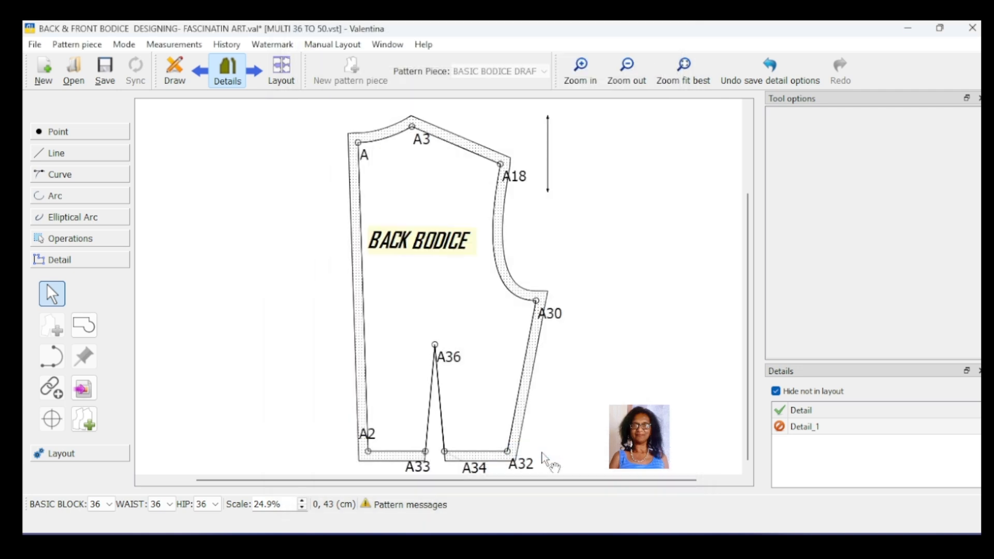
- Place the grainline inside the back bodice between the waist dart and the side seam, and lengthen it
left_click(547, 150)
left_click_drag(547, 150, 480, 354)
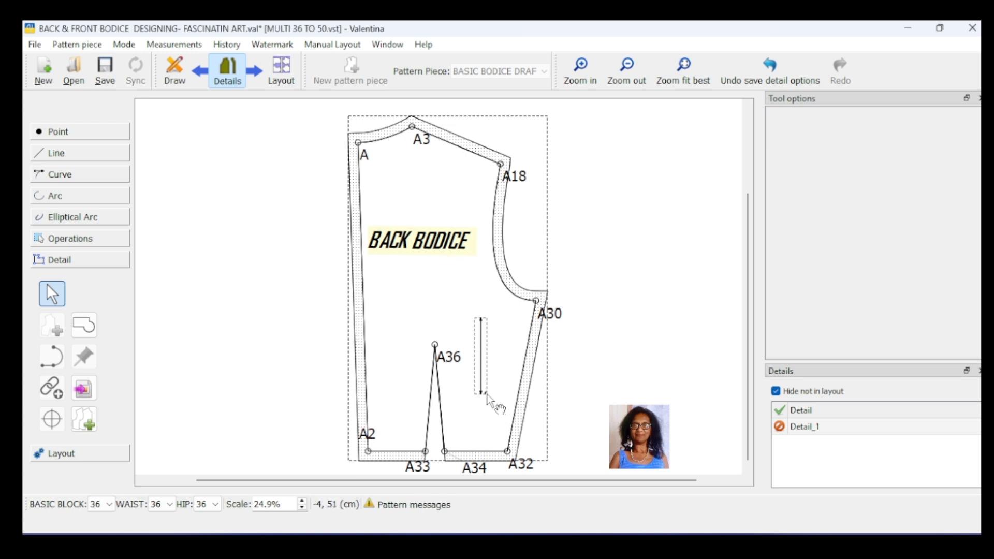
left_click_drag(487, 393, 493, 444)
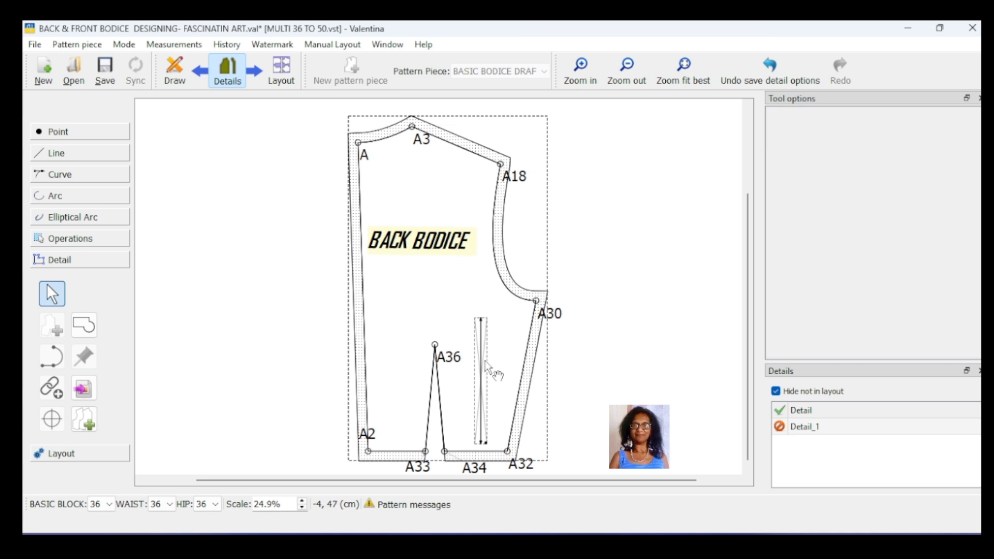
left_click_drag(483, 355, 480, 315)
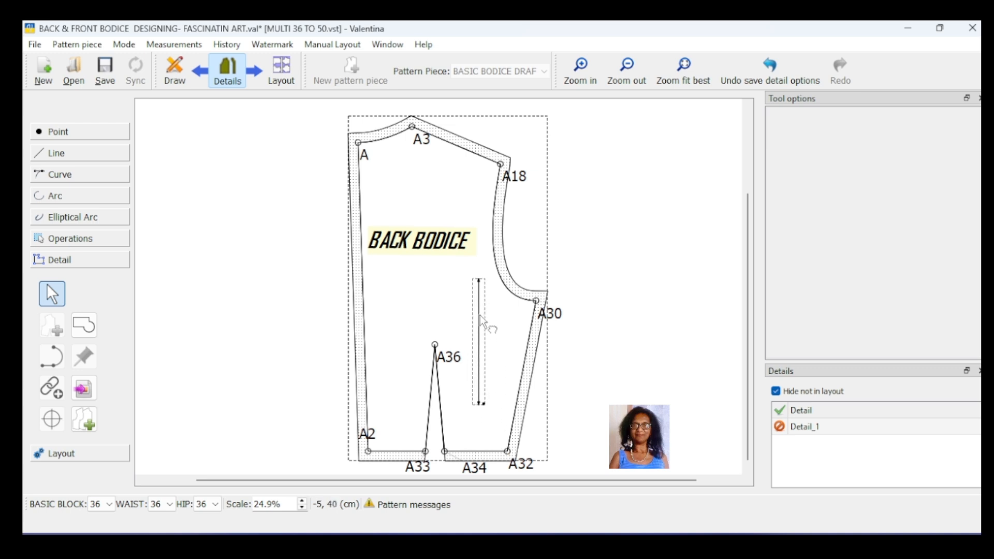
mouse_move(485, 405)
left_mouse_down()
mouse_move(492, 429)
mouse_move(485, 409)
mouse_move(491, 416)
left_mouse_up()
left_click(484, 409)
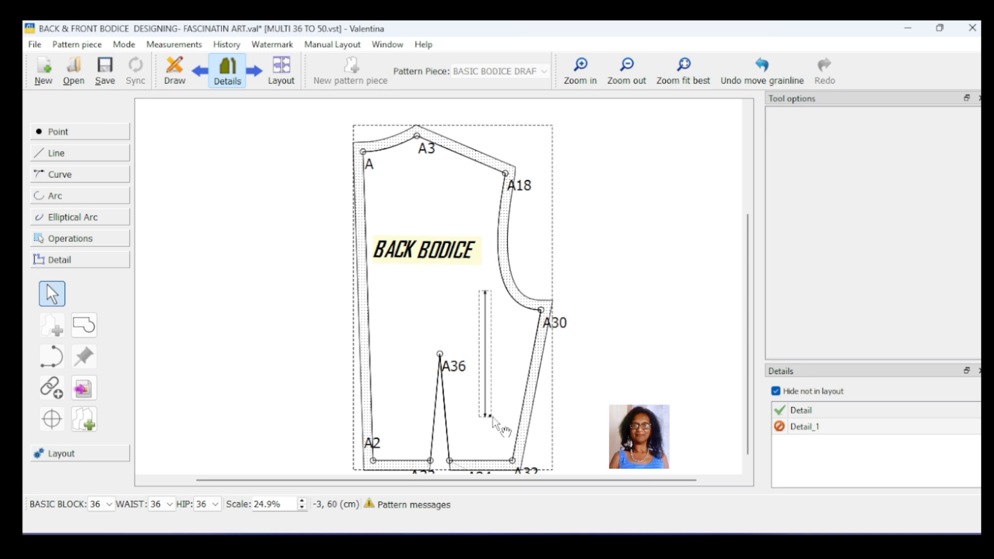
- Lengthen the grainline further and shift it up so it runs from just below the label to above the waistline
left_click(493, 416)
left_click(492, 421)
left_click(492, 417)
left_click_drag(492, 417, 498, 456)
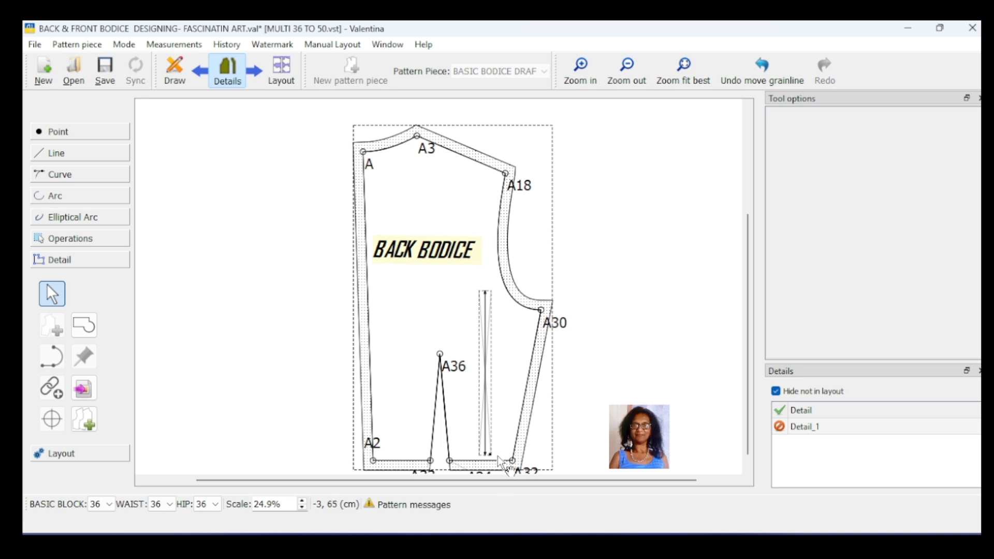
left_click_drag(482, 358, 485, 338)
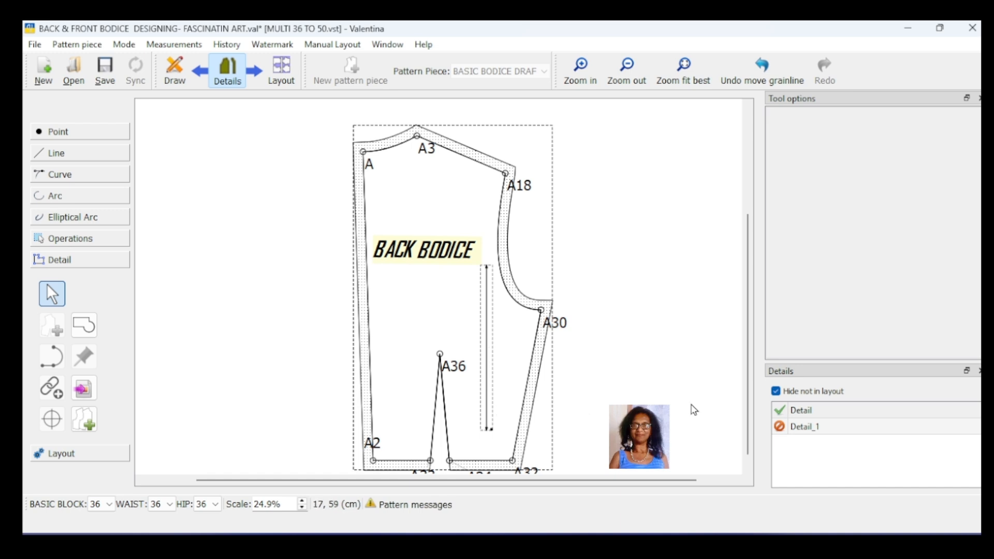
left_click(677, 376)
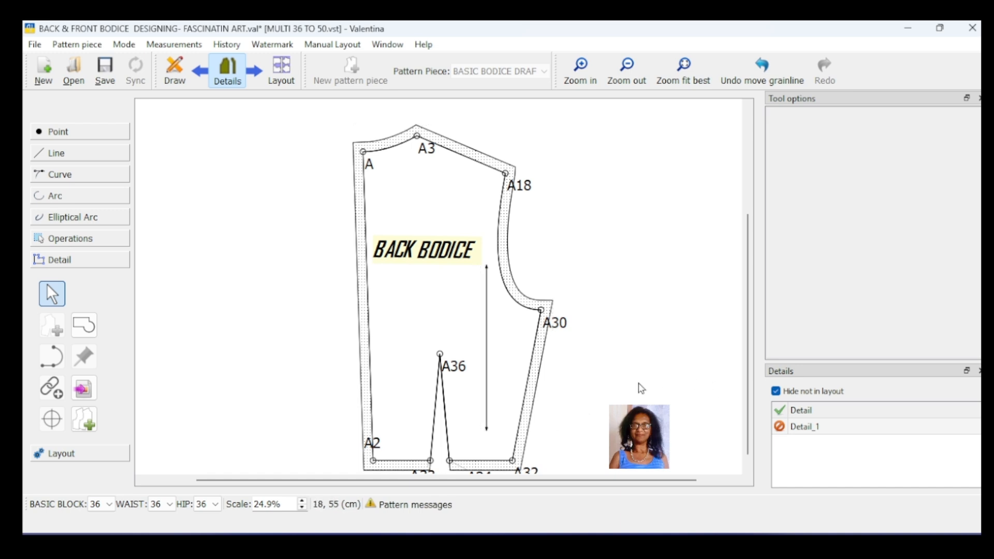
left_click(486, 343)
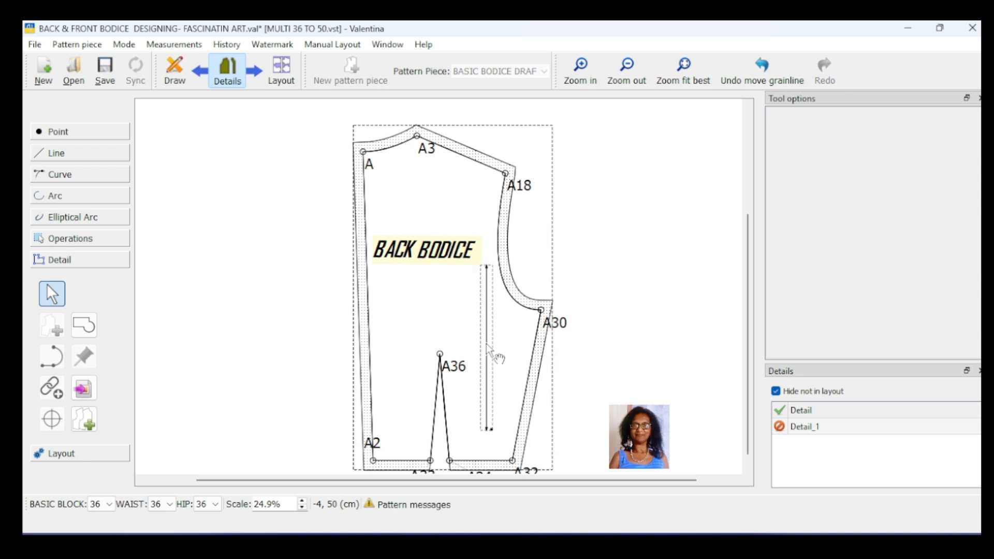
left_click(425, 253)
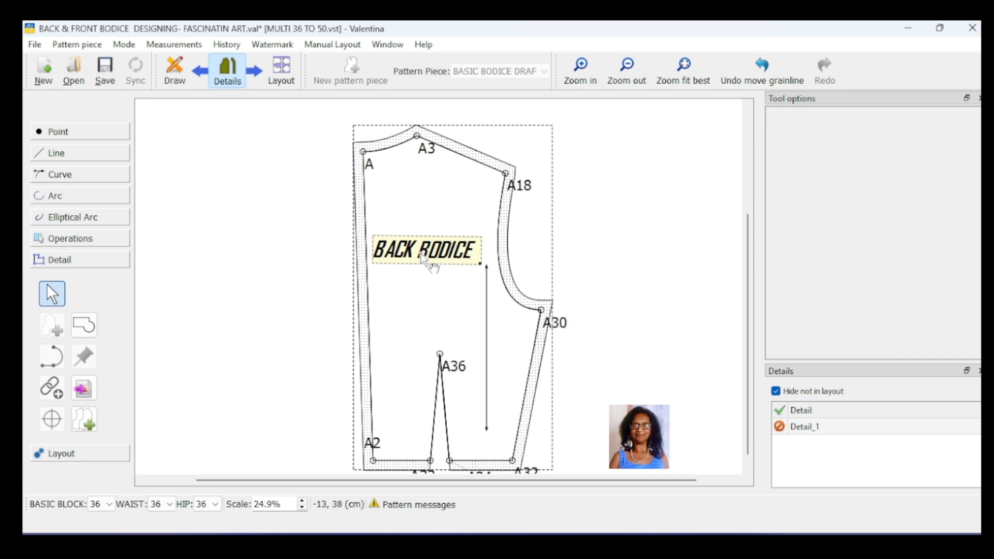